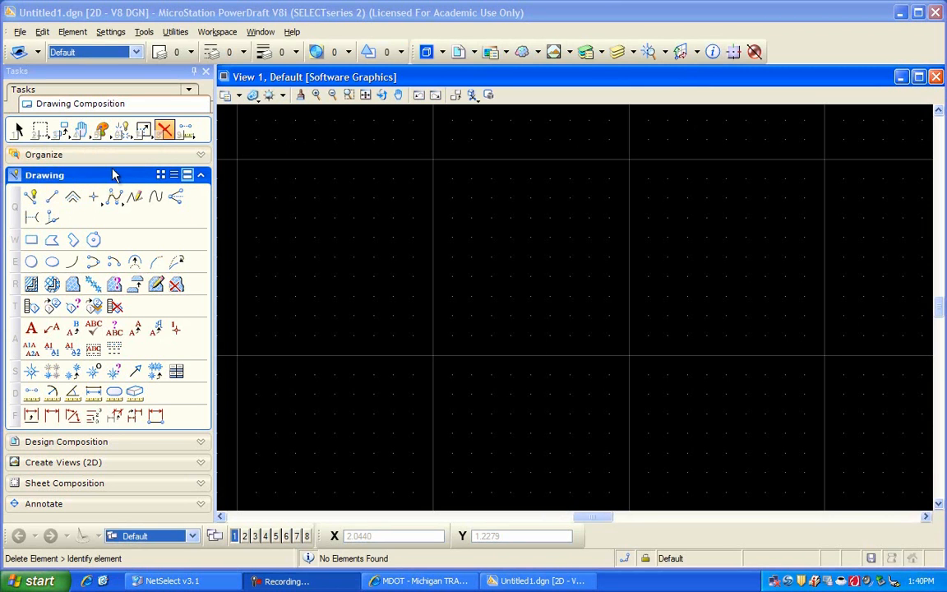
- Examine the Drawing and Design Composition task groups by collapsing and expanding them, ending with the Drawing group expanded
left_click(201, 176)
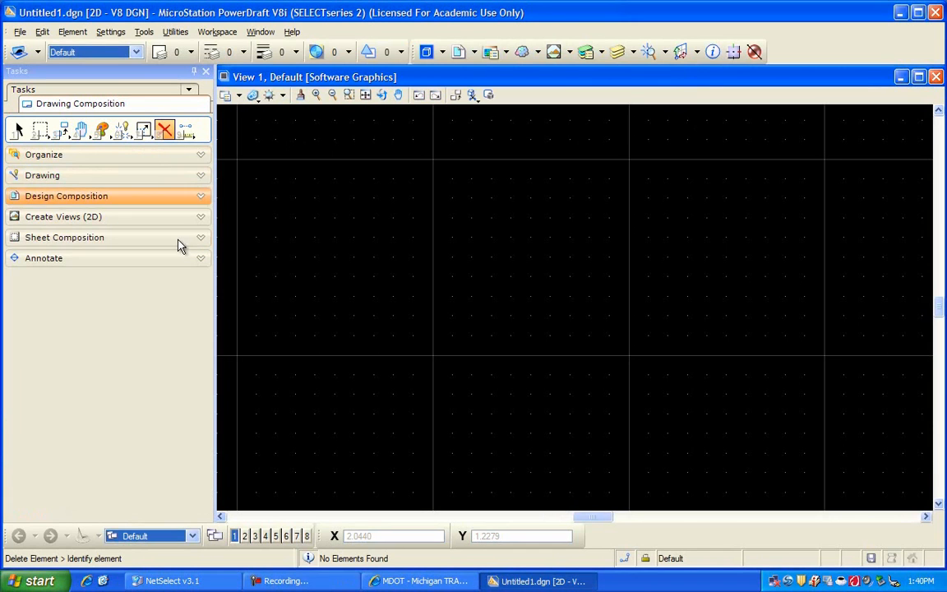
left_click(201, 177)
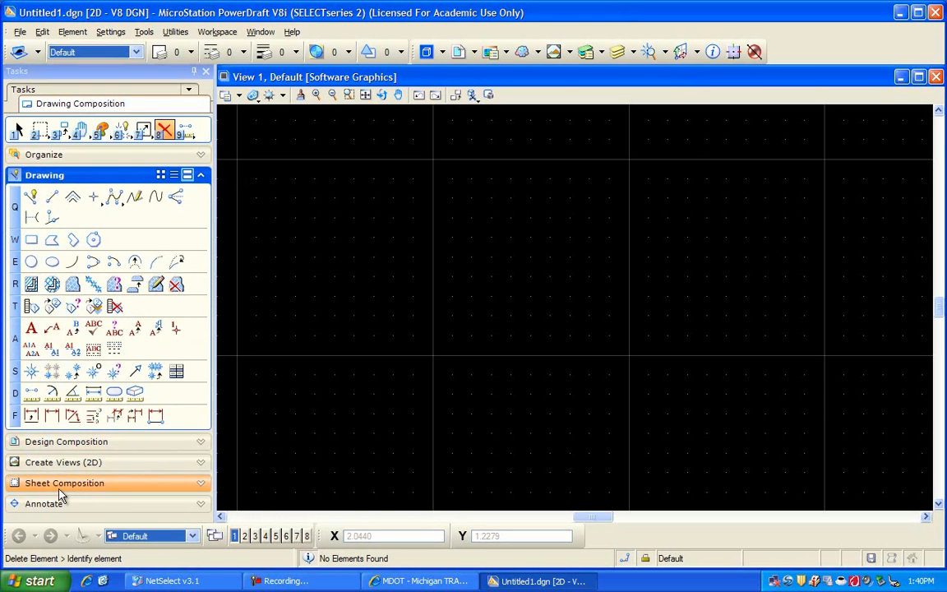
left_click(191, 449)
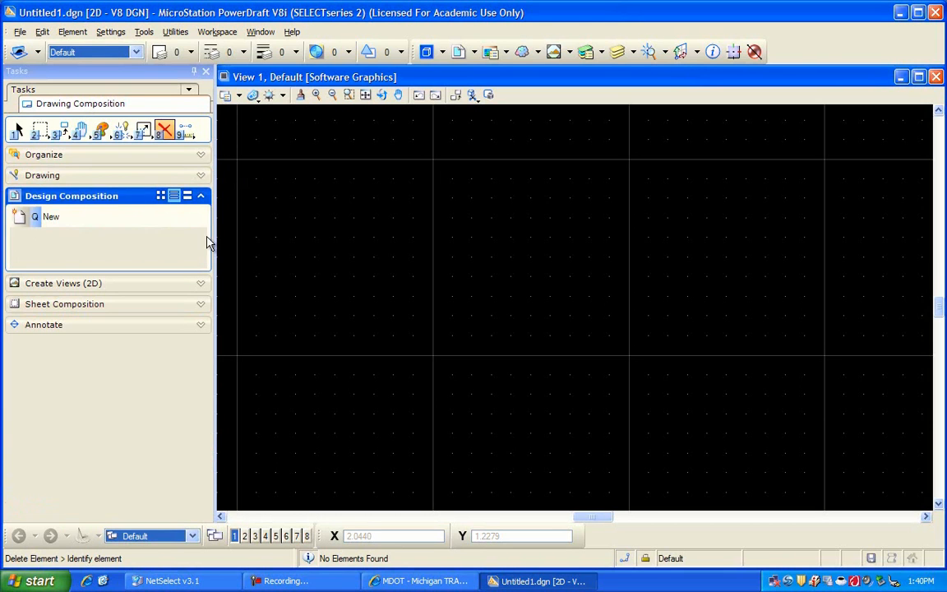
left_click(201, 178)
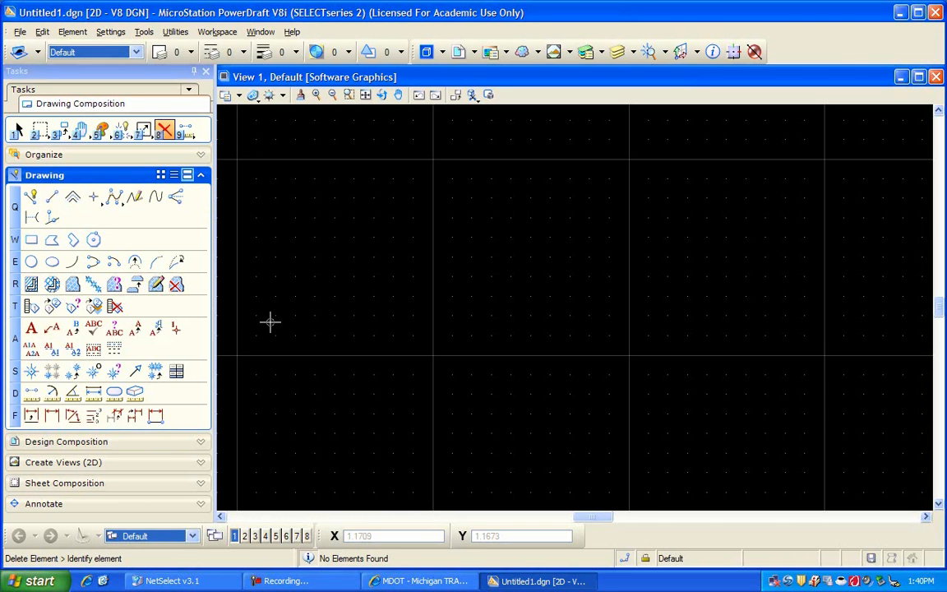
left_click(53, 197)
- Open the Manipulate tools as a floating toolbox and place it in the upper part of the drawing view
left_click(62, 136)
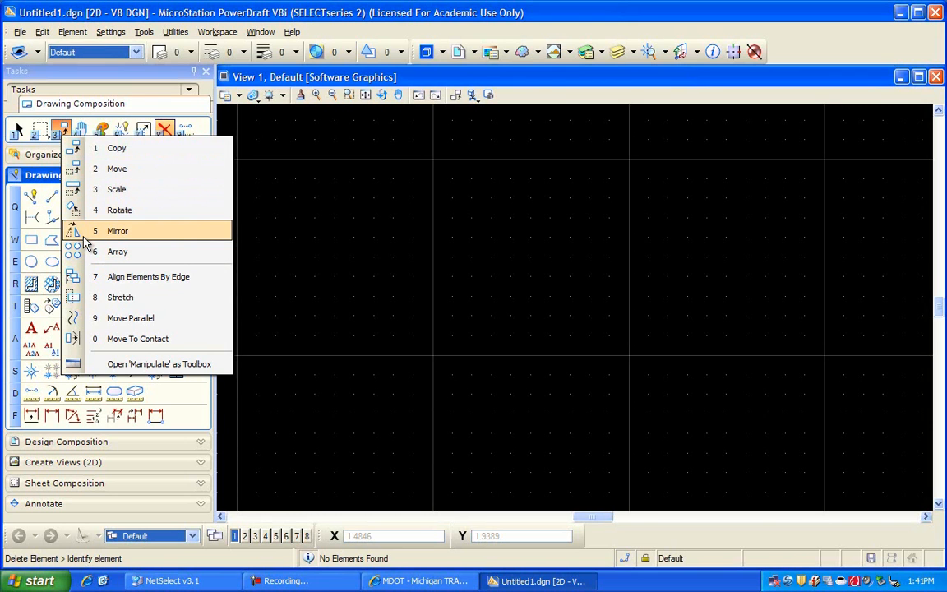
left_click(114, 366)
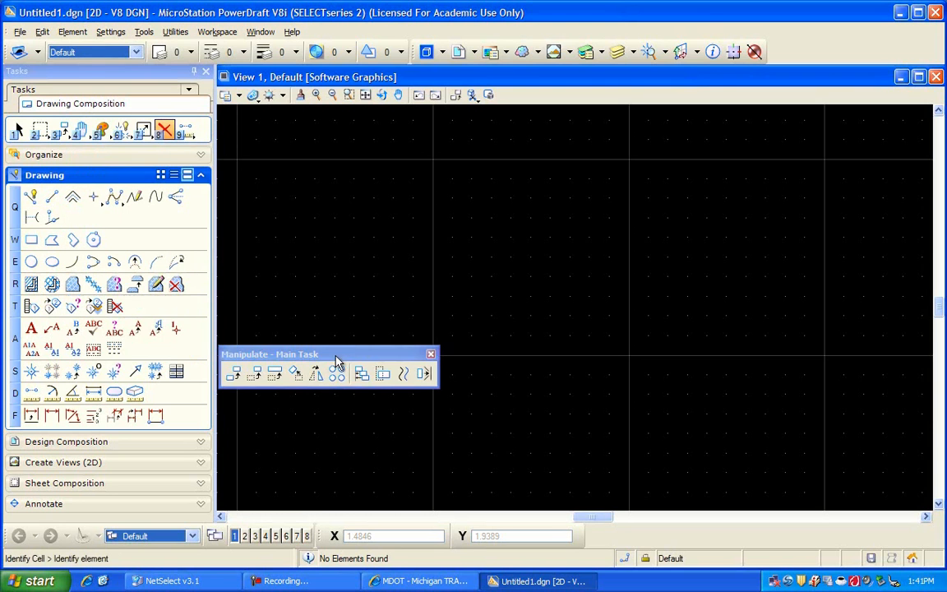
left_click_drag(351, 354, 444, 205)
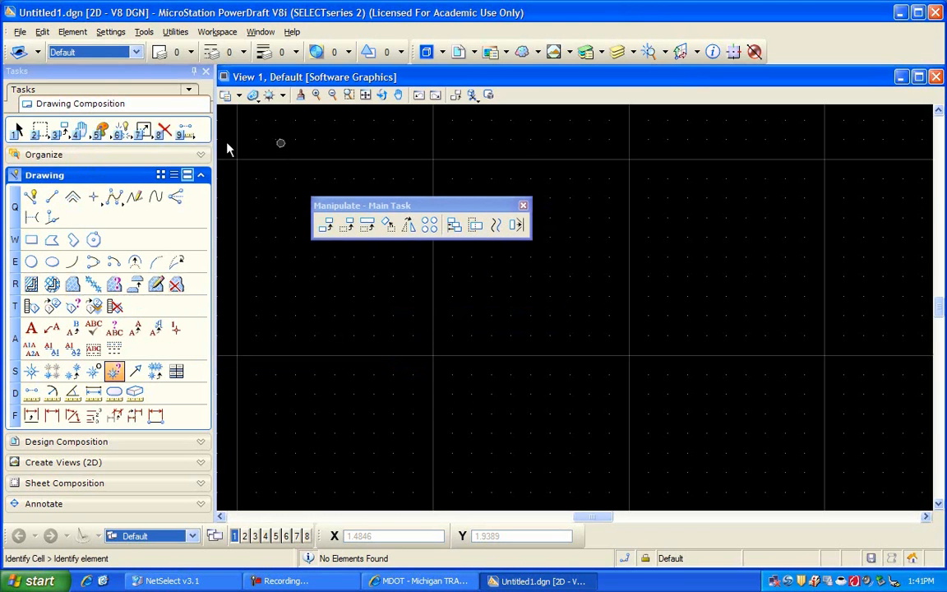
- Open the Modify tools as a floating toolbox and place it below and to the right of the Manipulate toolbox
left_click(144, 133)
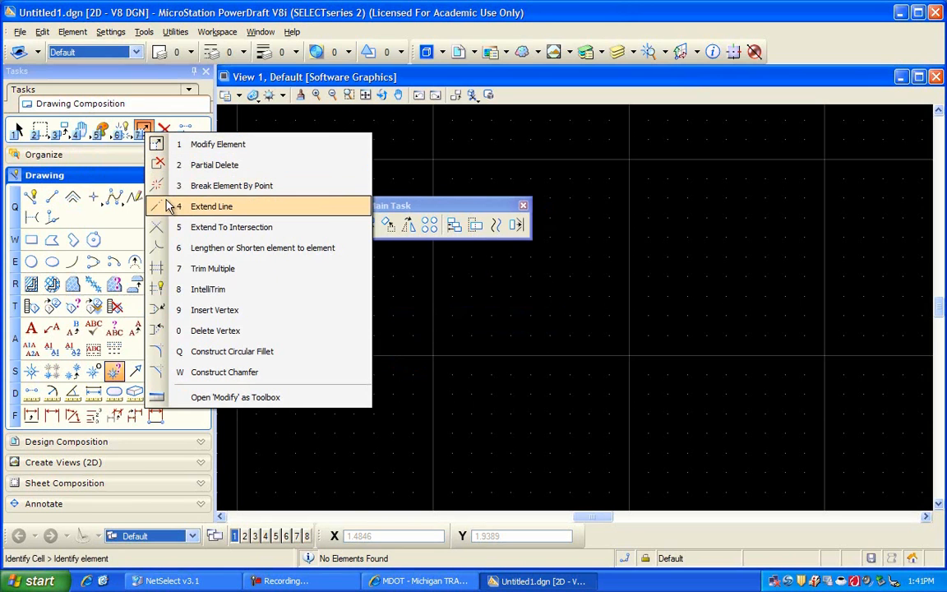
left_click(200, 398)
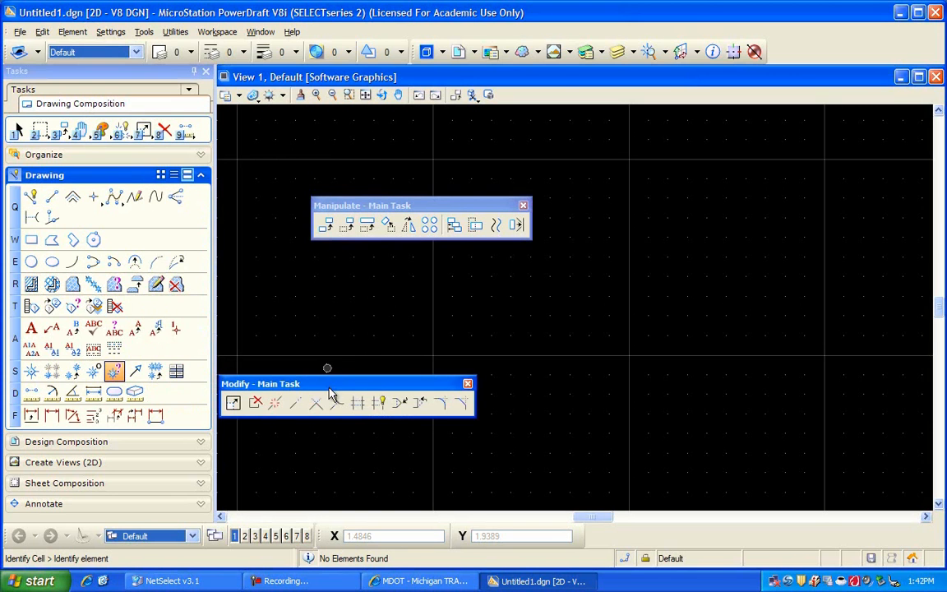
left_click_drag(385, 334, 619, 285)
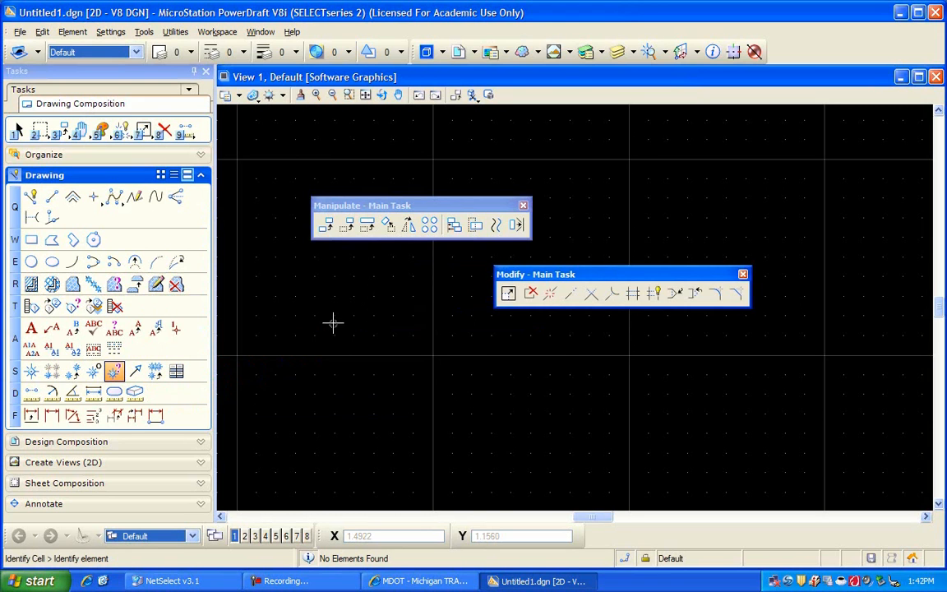
- Show the Standard and Main tool boxes
left_click(144, 32)
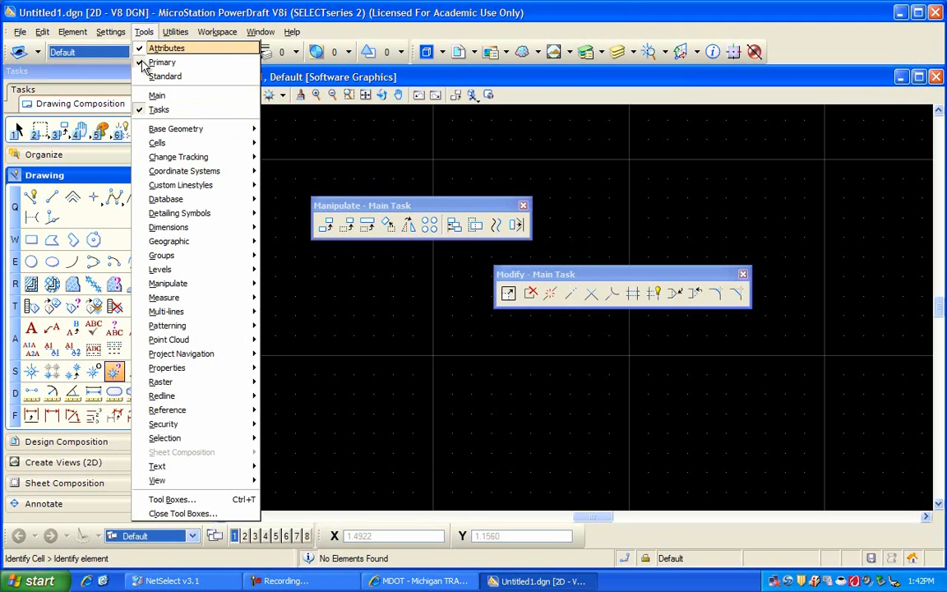
left_click(147, 93)
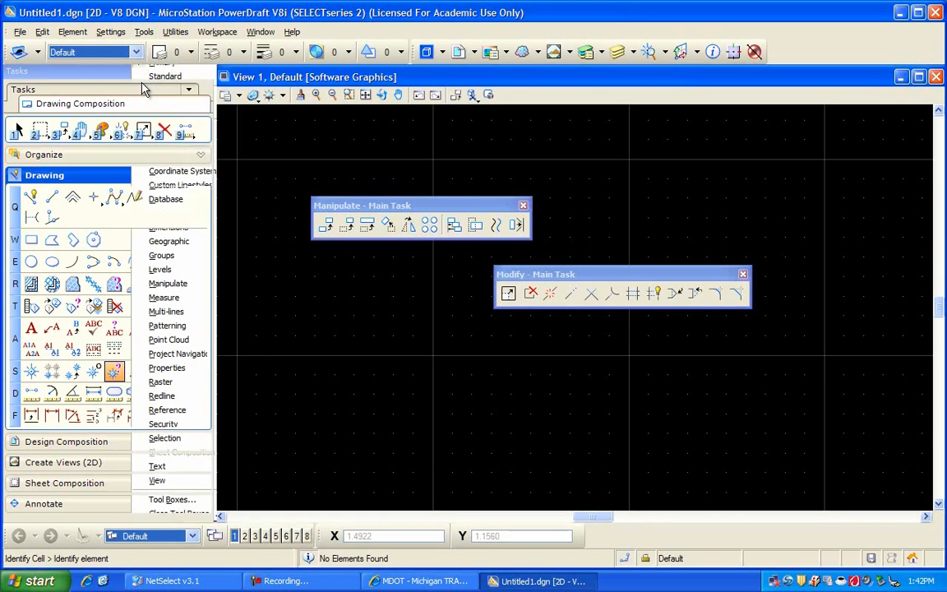
left_click(145, 32)
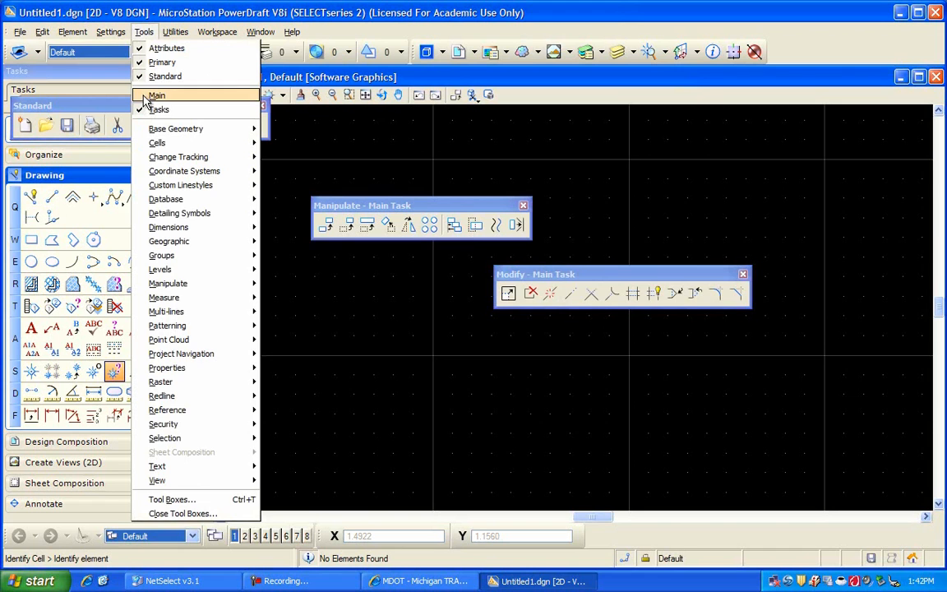
left_click(145, 97)
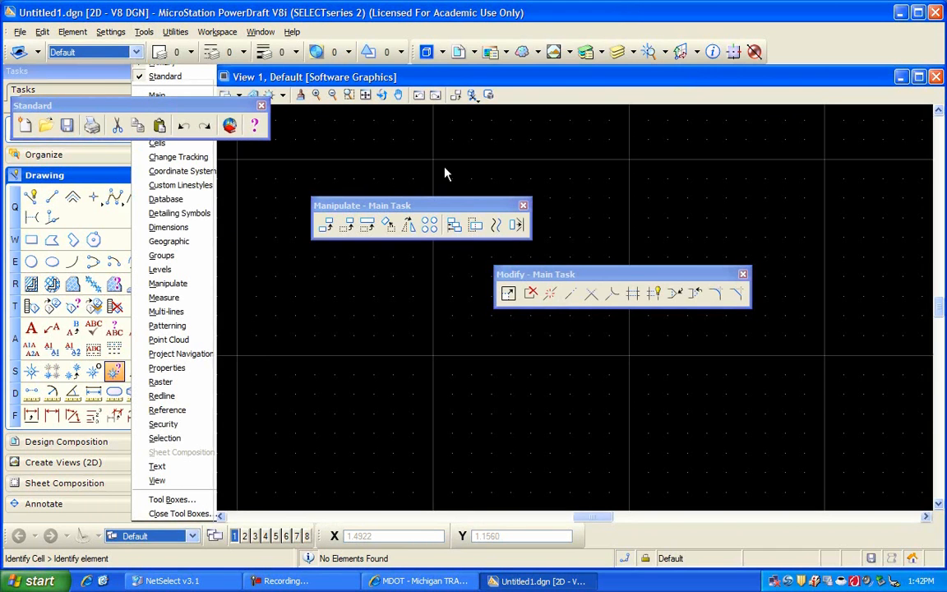
- Turn on the Linear Elements tool box in the list of tool boxes and try the Manipulate one
left_click(144, 32)
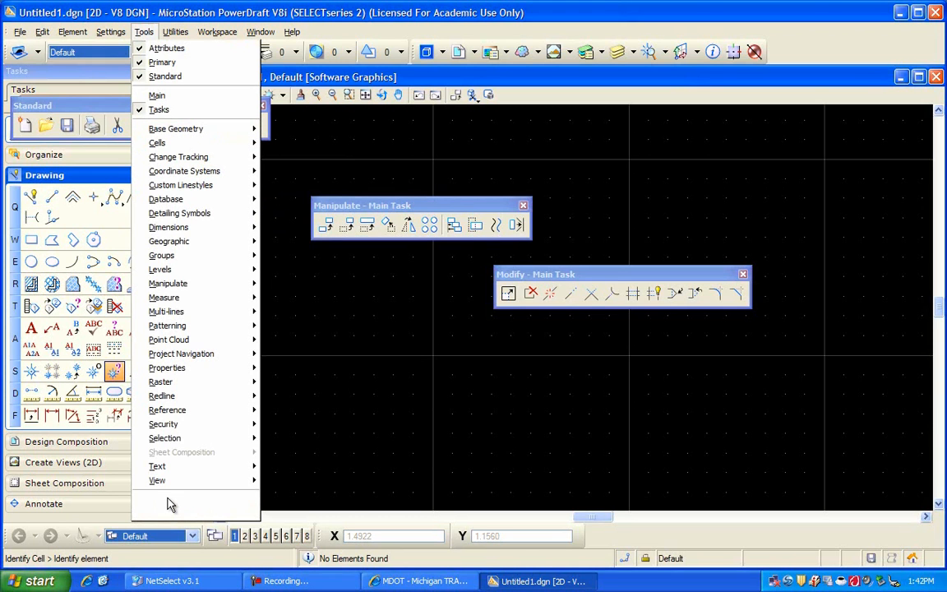
left_click(169, 503)
left_click_drag(500, 180, 498, 211)
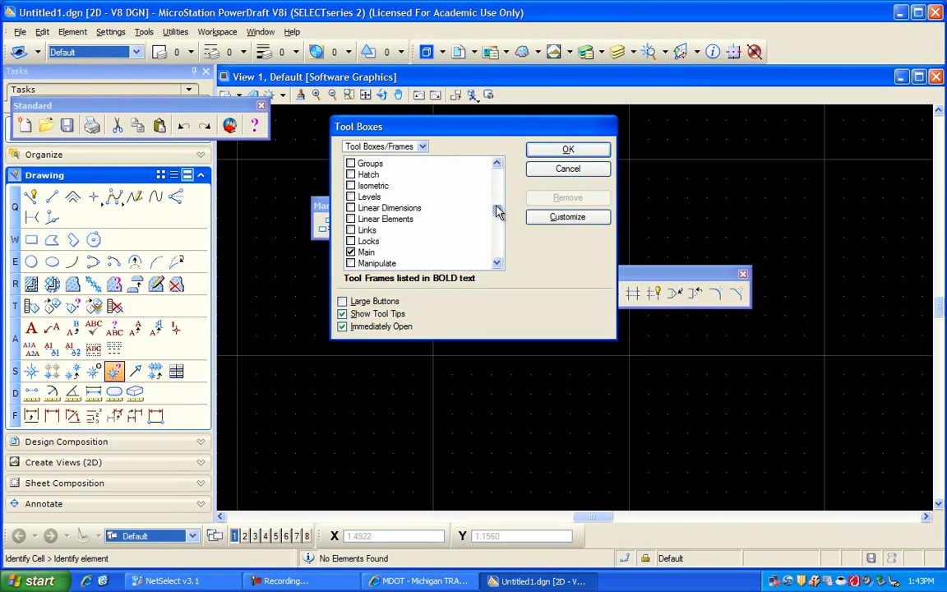
left_click(352, 220)
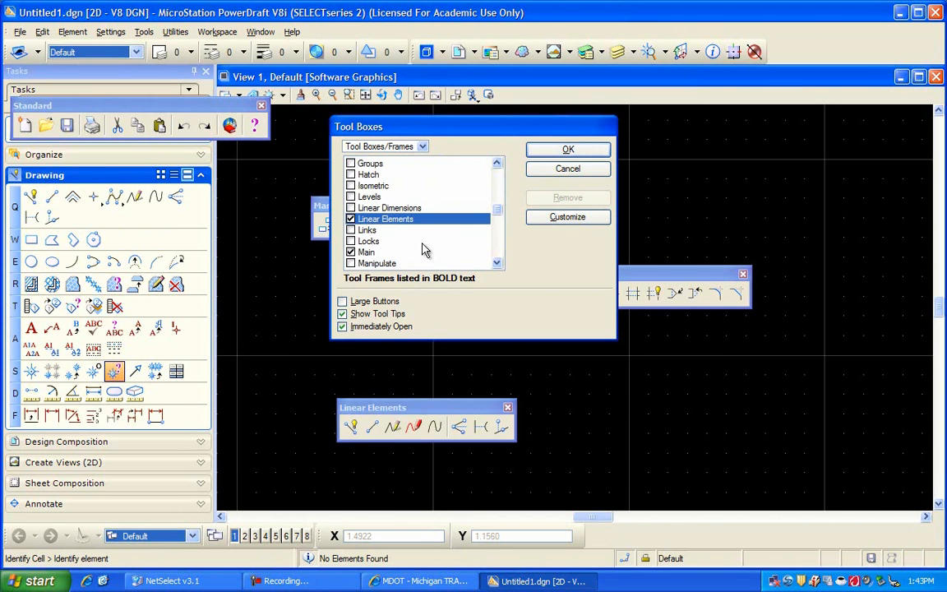
left_click(352, 264)
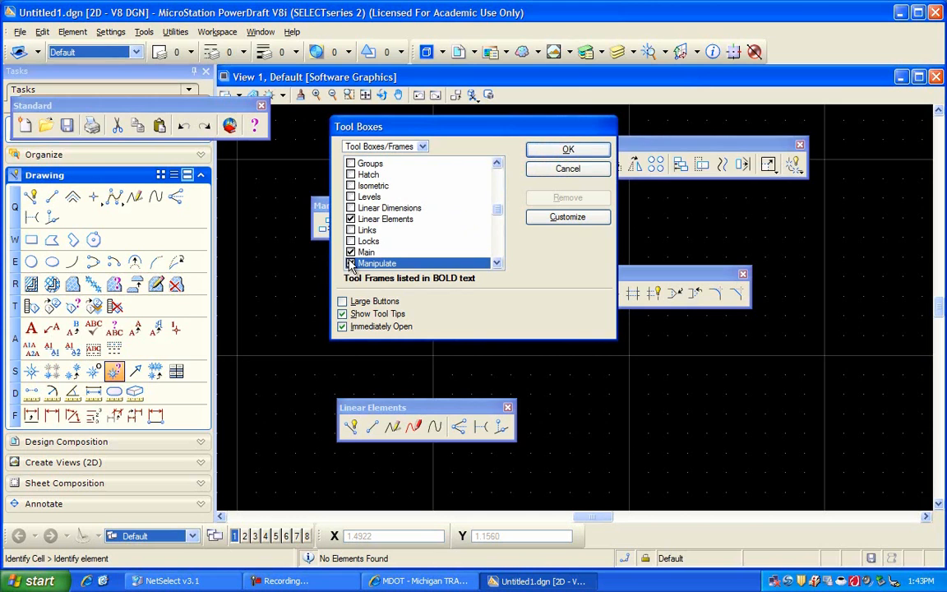
- Turn on the Snap Mode tool box in the list of tool boxes
left_click(496, 263)
left_click(497, 263)
left_click(496, 263)
left_click(497, 263)
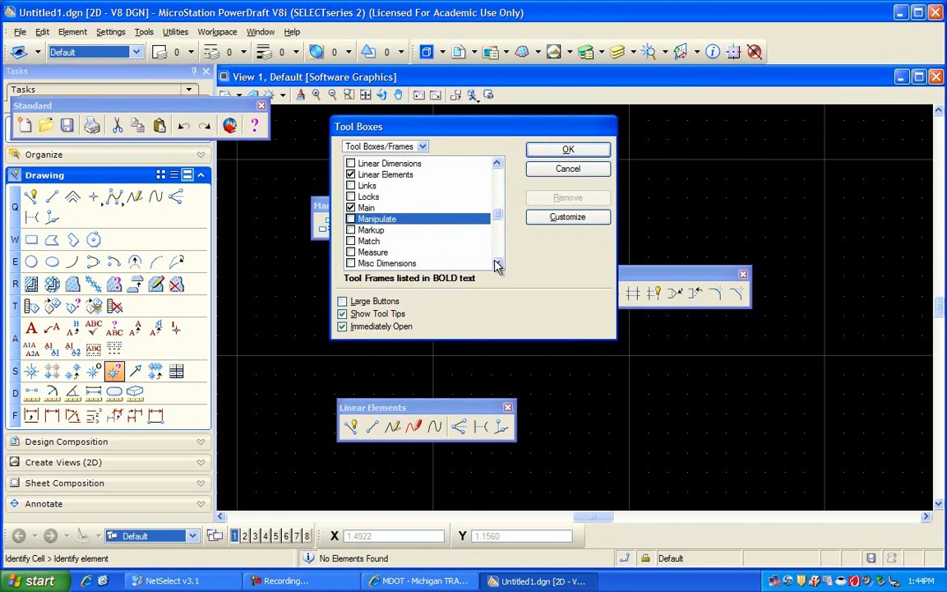
left_click(497, 263)
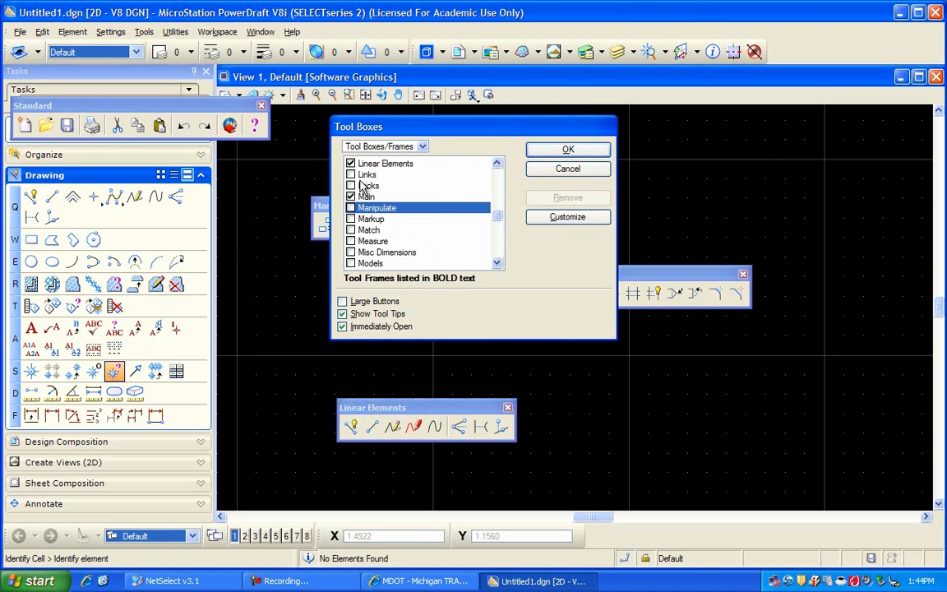
scroll(364, 249, "down", 3)
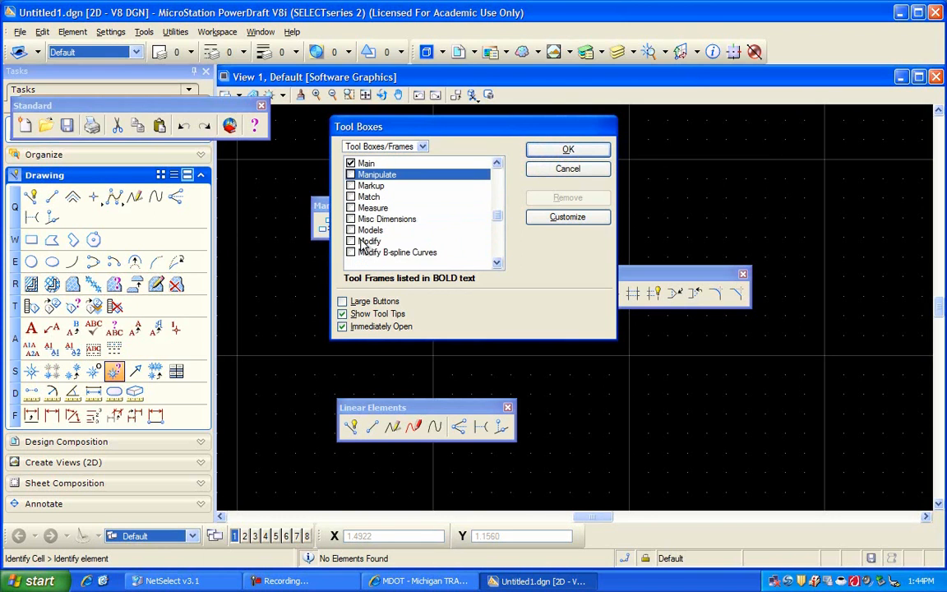
scroll(362, 247, "down", 3)
scroll(363, 245, "down", 2)
scroll(363, 247, "down", 1)
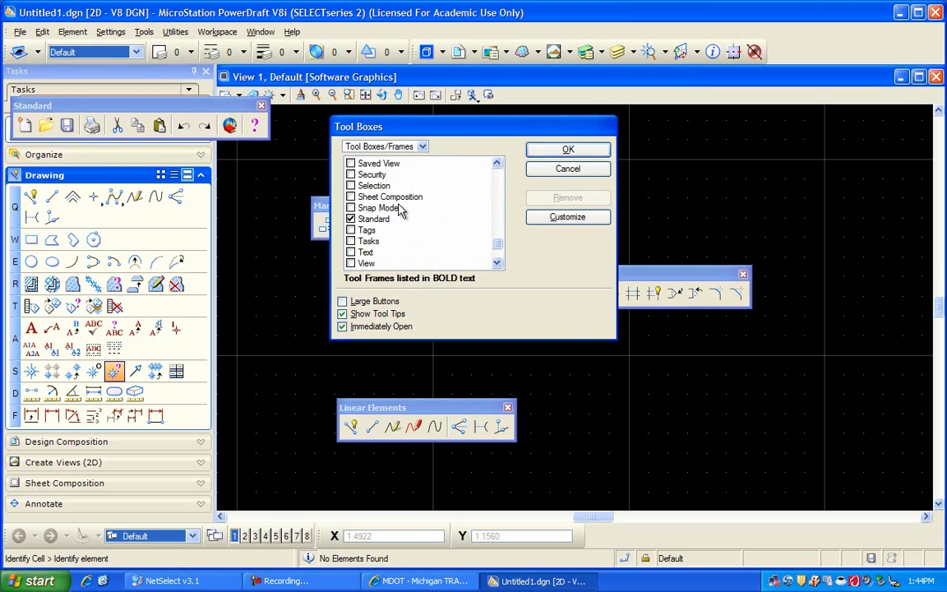
left_click(355, 210)
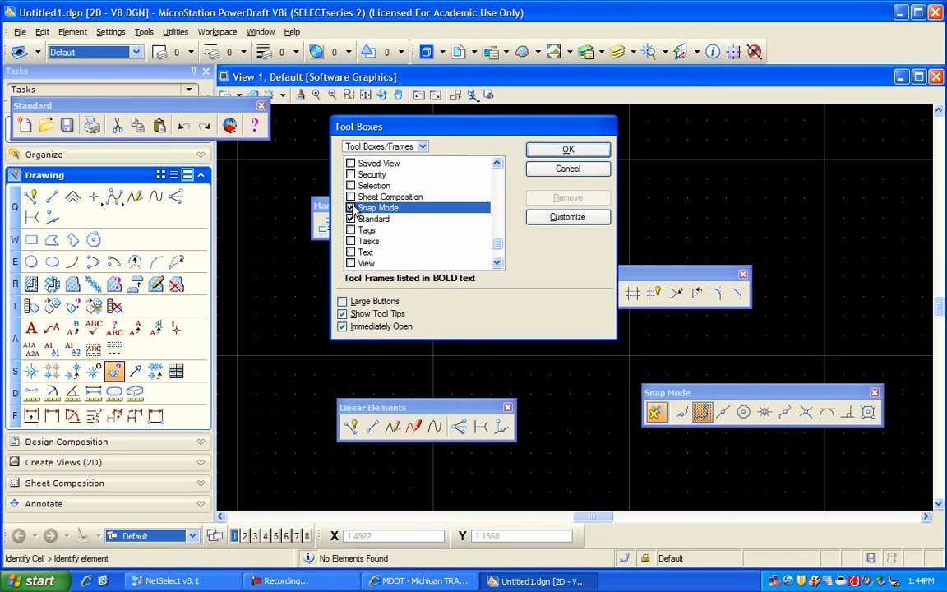
- Turn on the Text tool box as well and accept the tool box selection
scroll(424, 215, "down", 3)
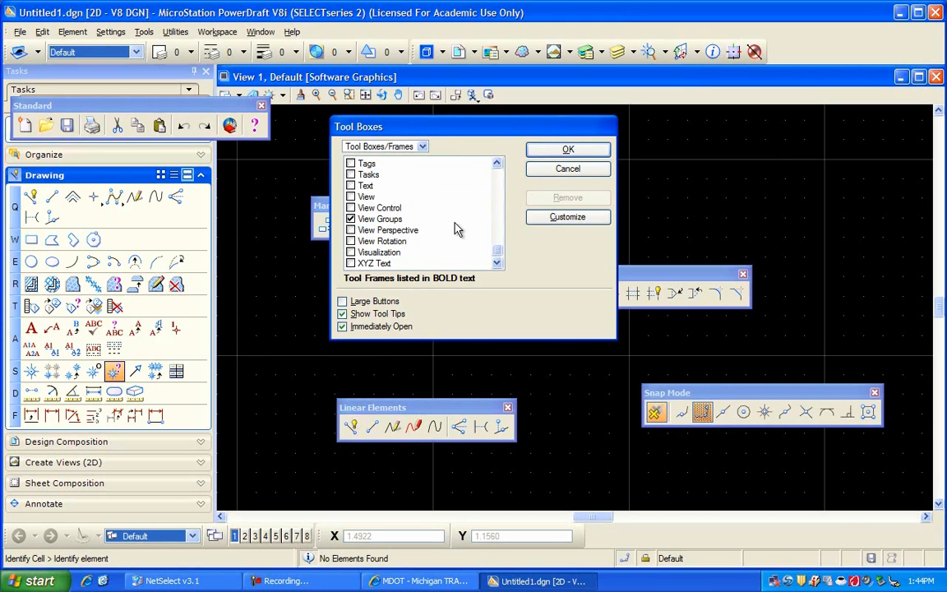
left_click(351, 186)
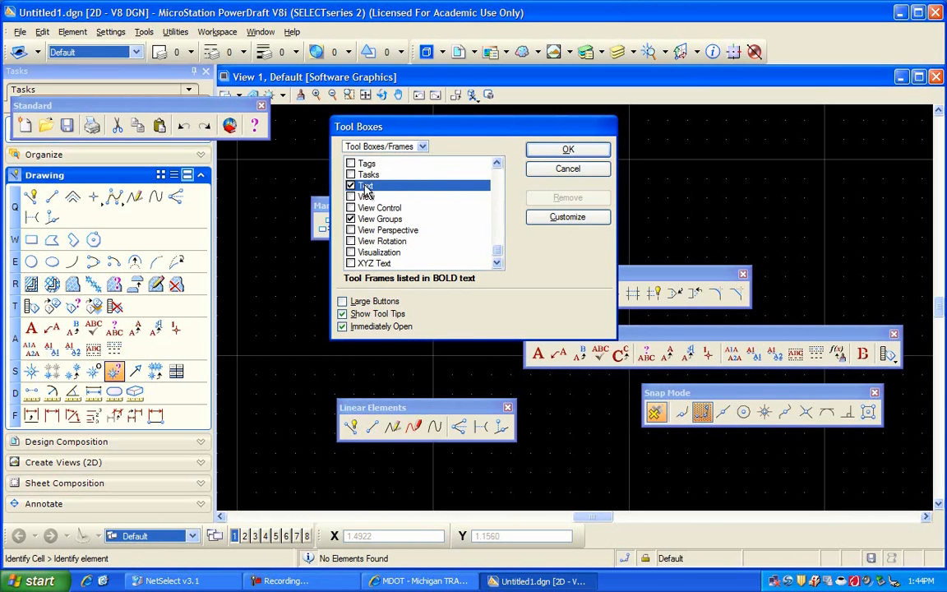
left_click(570, 151)
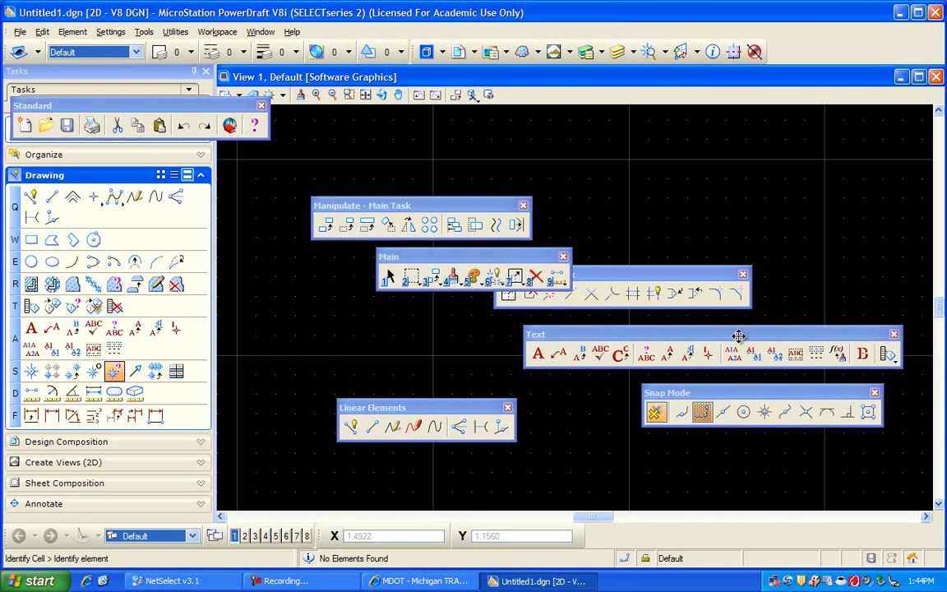
- Move the floating Text tool box around the drawing view, compare it with the task's text tools, and close it
left_click_drag(556, 334, 146, 338)
mouse_move(357, 332)
left_mouse_down()
mouse_move(723, 334)
mouse_move(643, 336)
left_mouse_up()
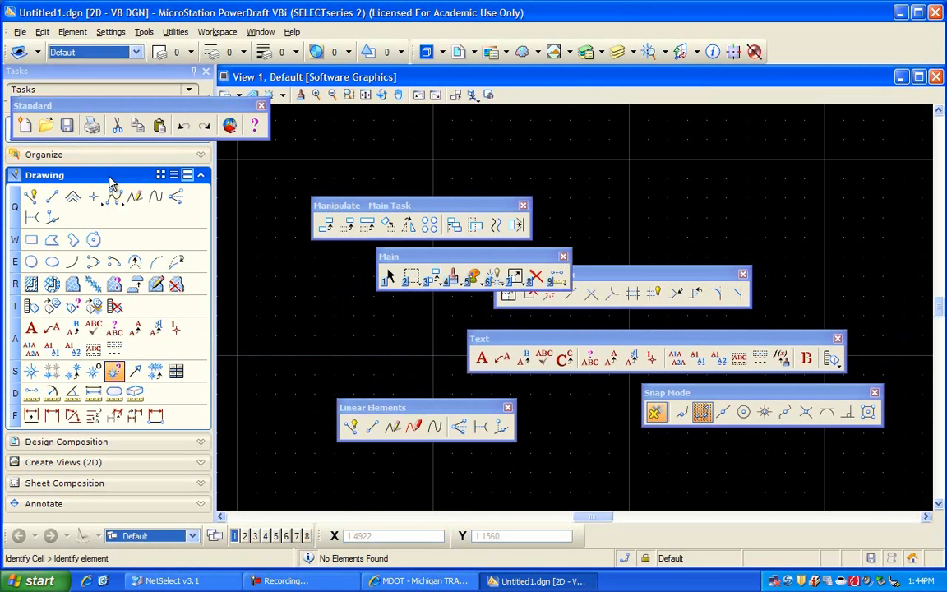
left_click(157, 328)
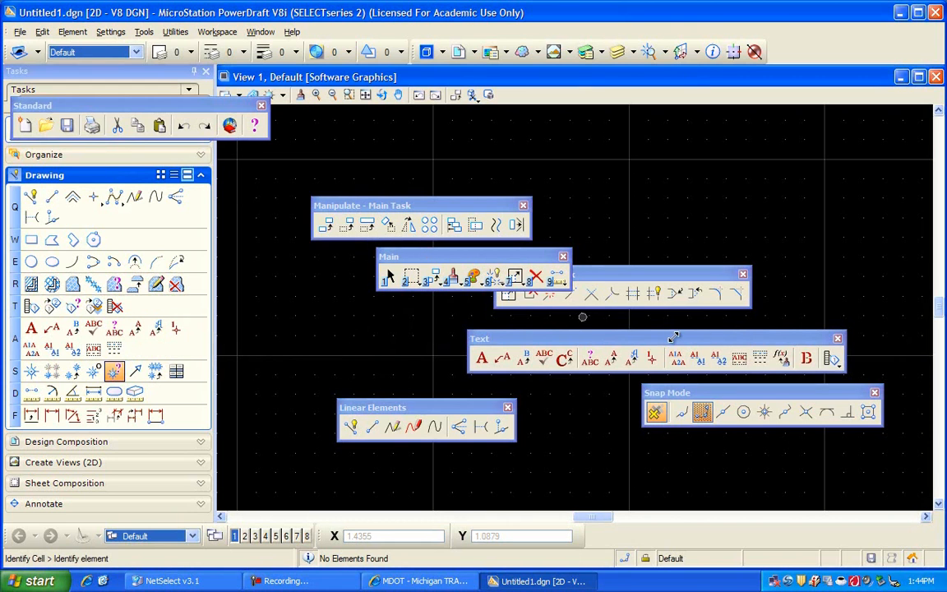
left_click(837, 337)
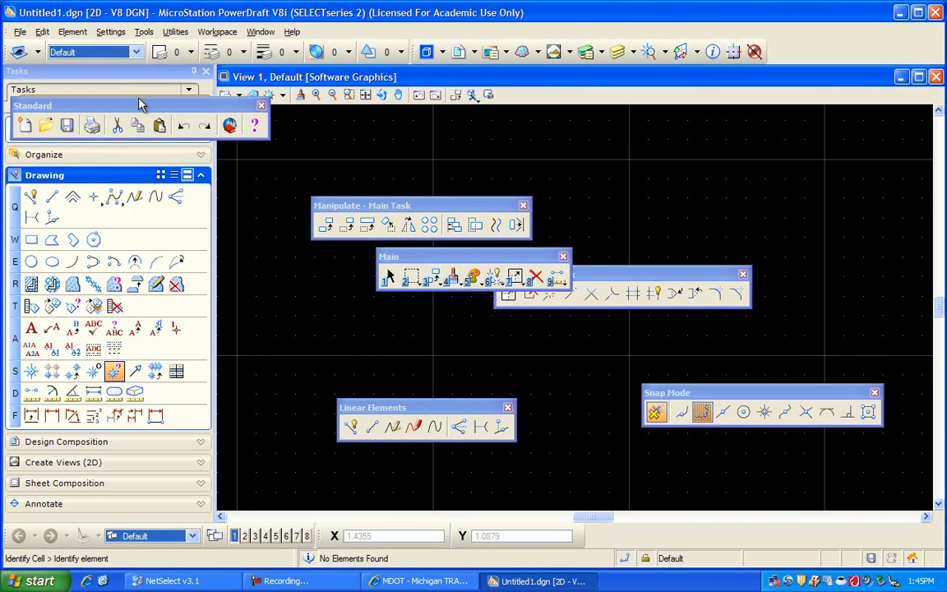
- Move the Standard tool box off the task list and dock it in its own row beneath the attribute tools
left_click_drag(139, 103, 750, 174)
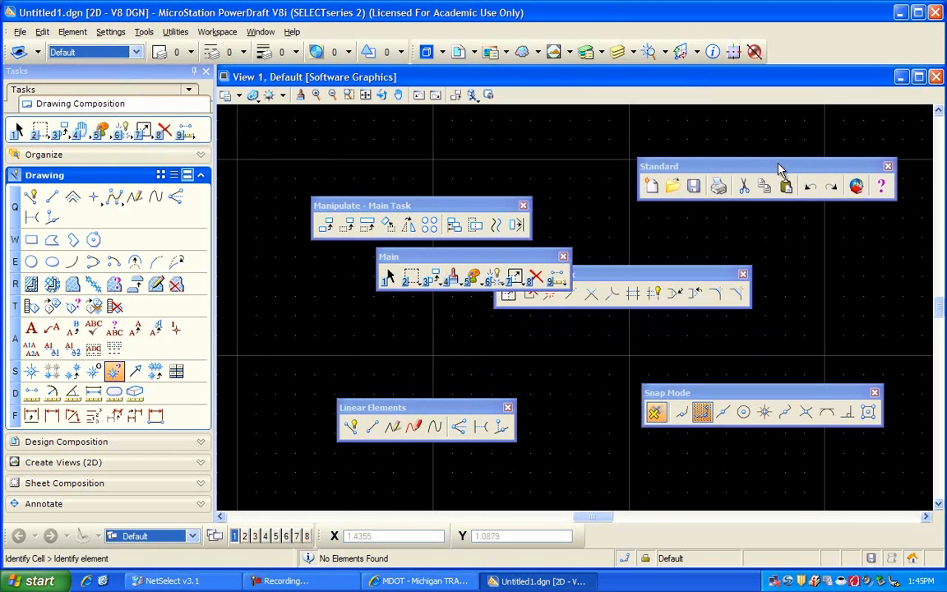
left_click_drag(777, 163, 784, 141)
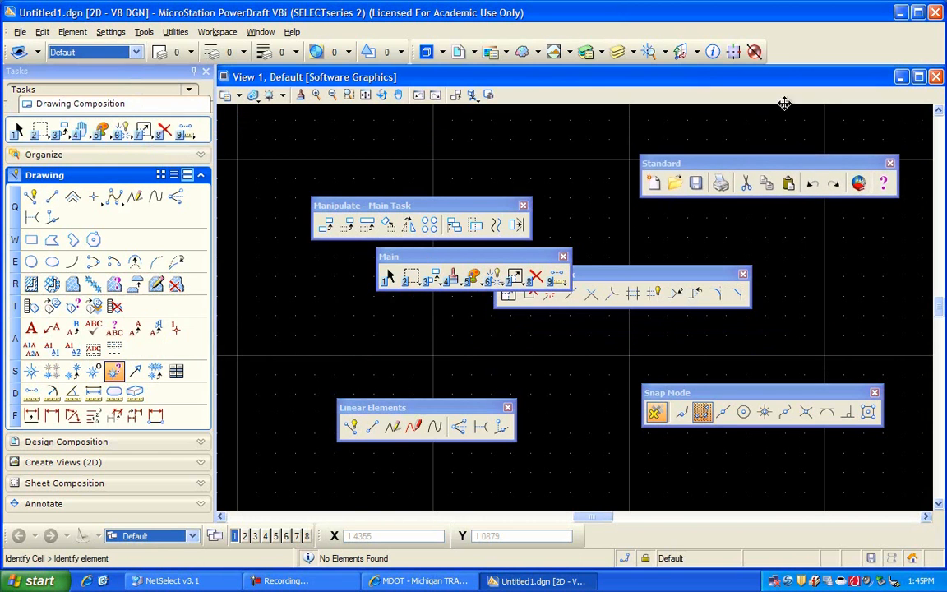
left_click_drag(786, 52, 793, 33)
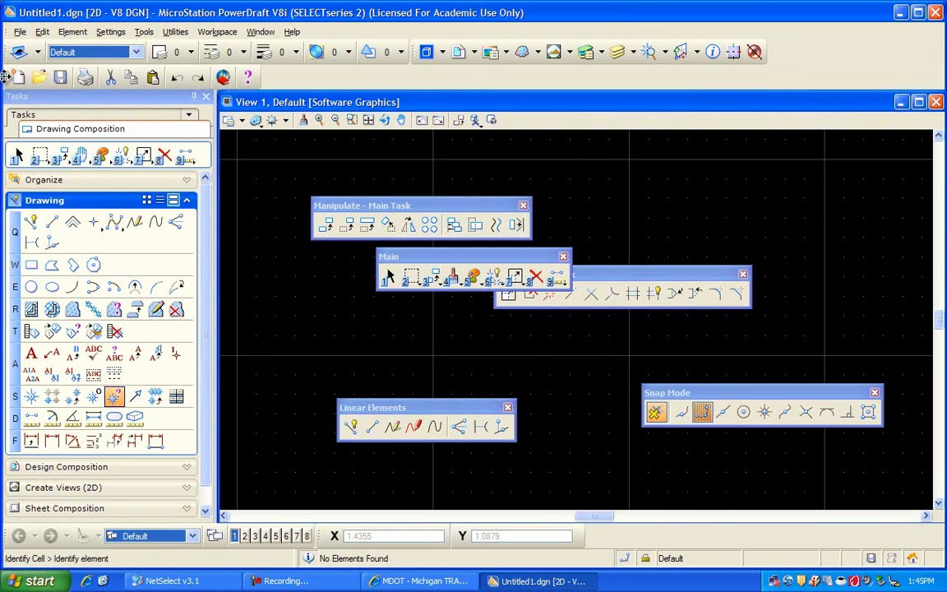
- Undock the Standard tool box so that it floats again as a horizontal box
left_click_drag(7, 76, 497, 155)
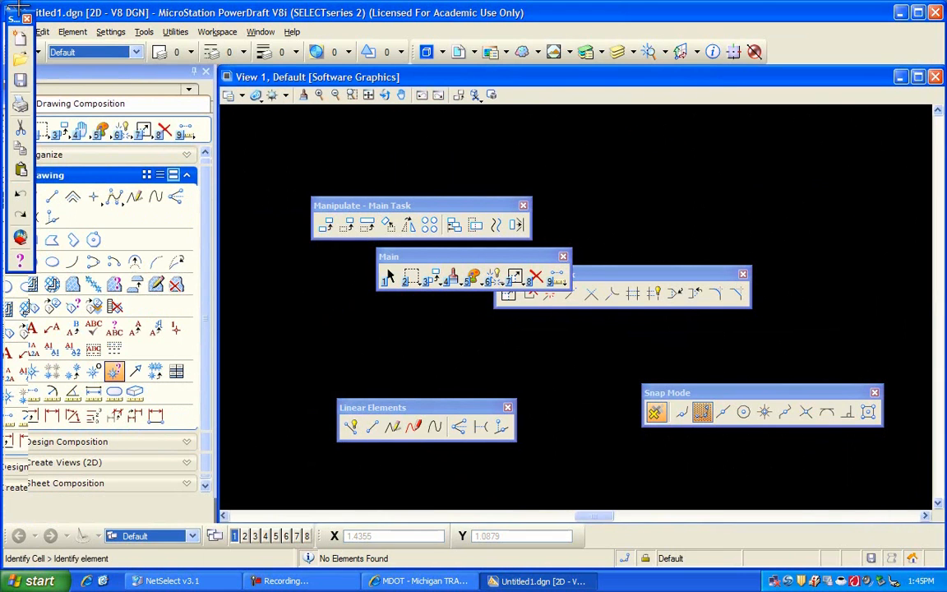
left_click_drag(15, 20, 400, 162)
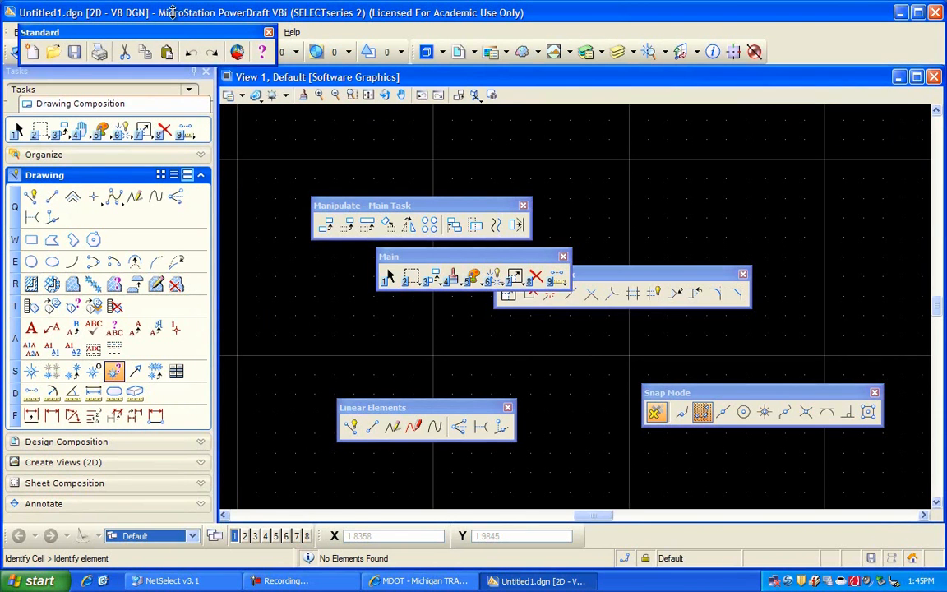
- Dock the floating Standard tool box in its own row beneath the attribute tools and close the floating Main tool box
left_click_drag(168, 29, 809, 51)
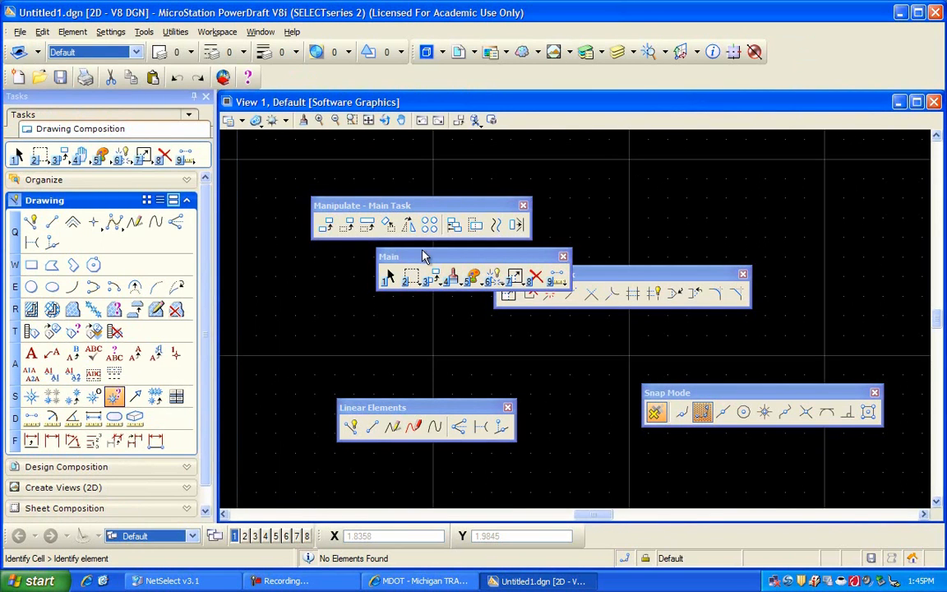
left_click(563, 259)
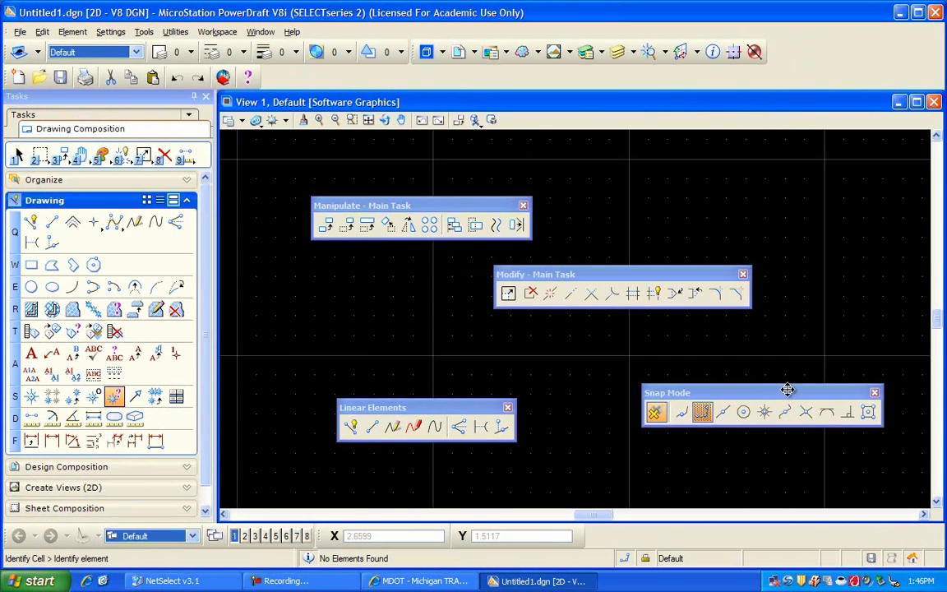
- Dock the Snap Mode tool box beside the coordinate fields and the Linear Elements, Modify and Manipulate tool boxes vertically along the view's right side
mouse_move(779, 366)
left_mouse_down()
mouse_move(780, 412)
mouse_move(780, 385)
left_mouse_up()
left_click_drag(729, 552, 708, 562)
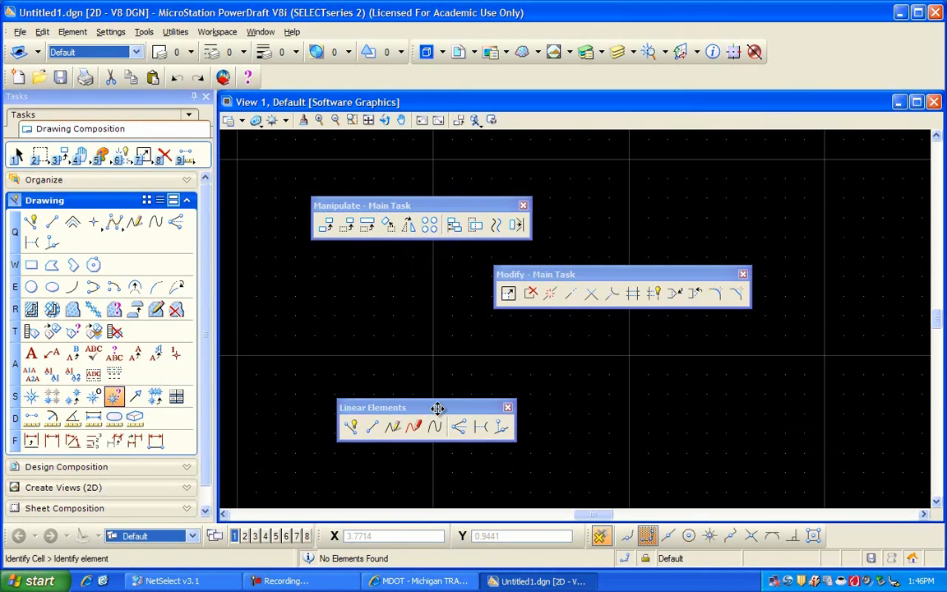
left_click_drag(438, 409, 462, 409)
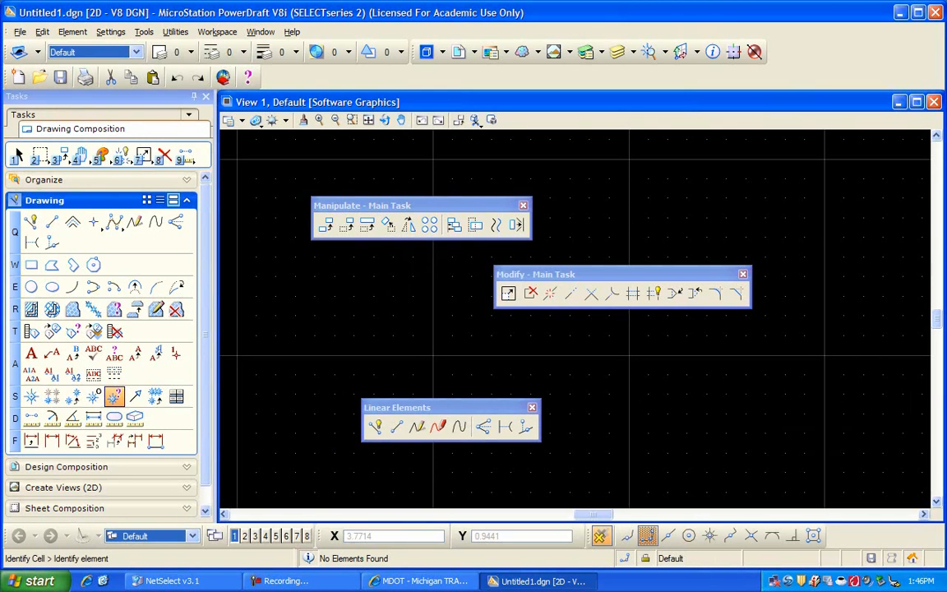
mouse_move(944, 408)
left_mouse_down()
mouse_move(861, 405)
mouse_move(931, 408)
left_mouse_up()
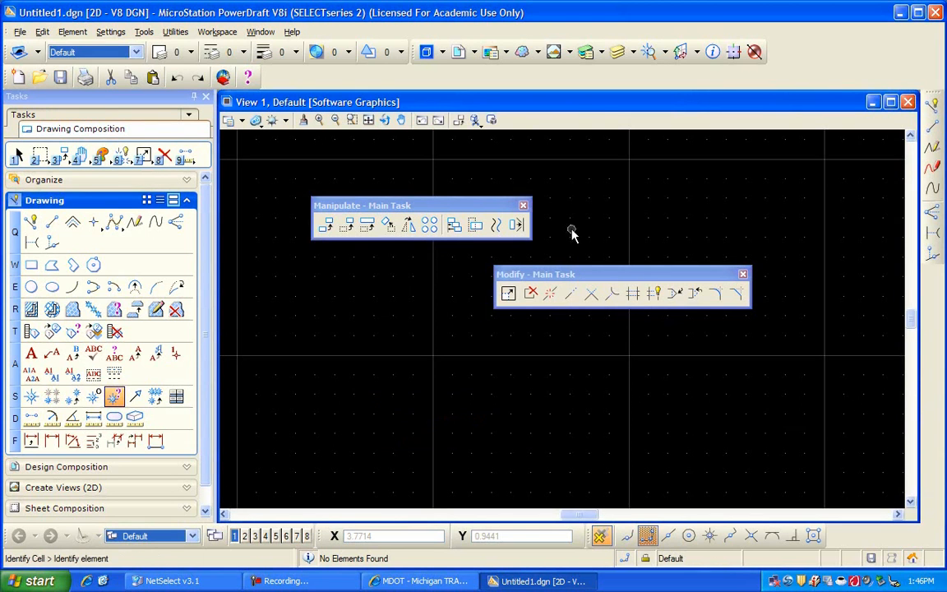
left_click_drag(573, 264, 582, 265)
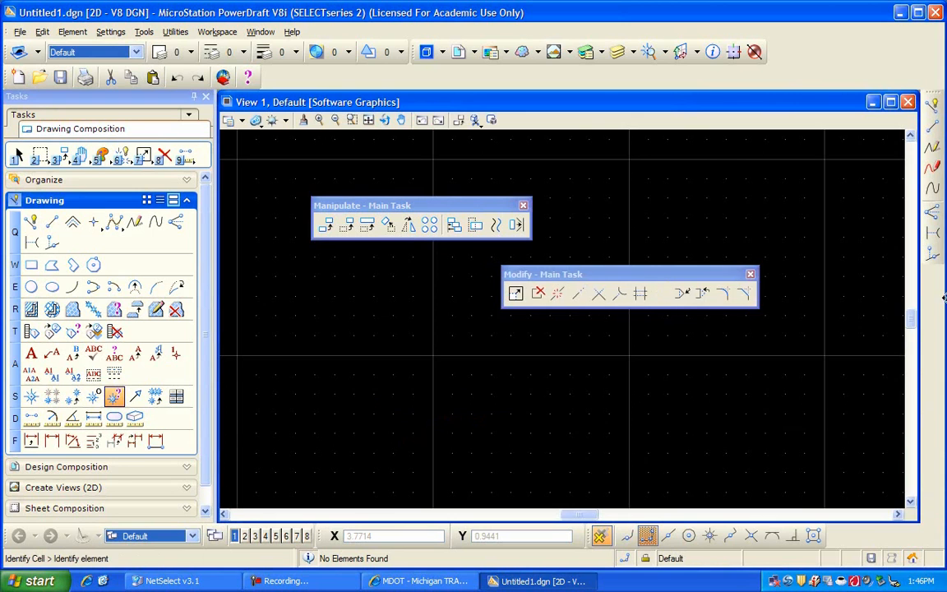
left_click_drag(942, 298, 936, 298)
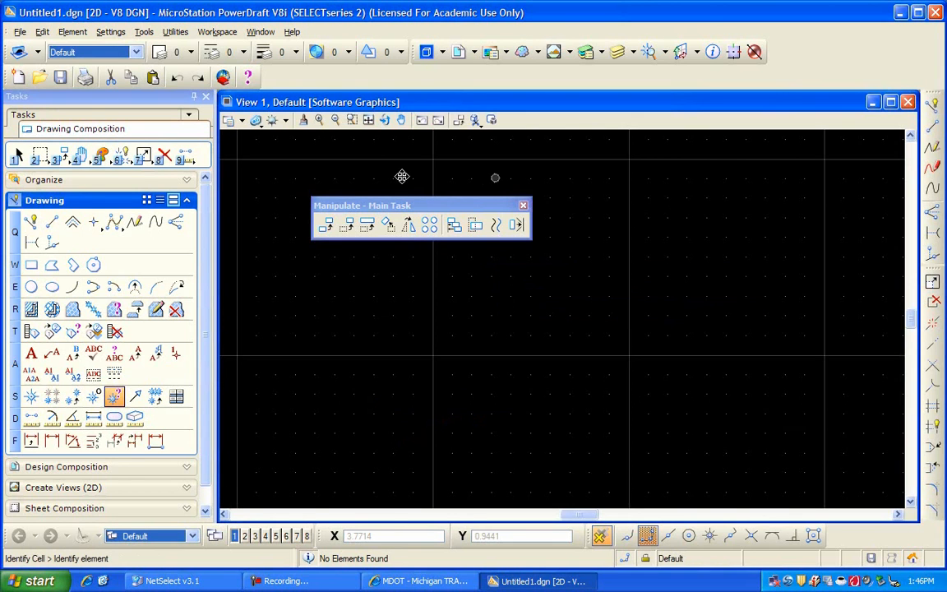
left_click_drag(354, 190, 613, 189)
left_click_drag(932, 206, 943, 211)
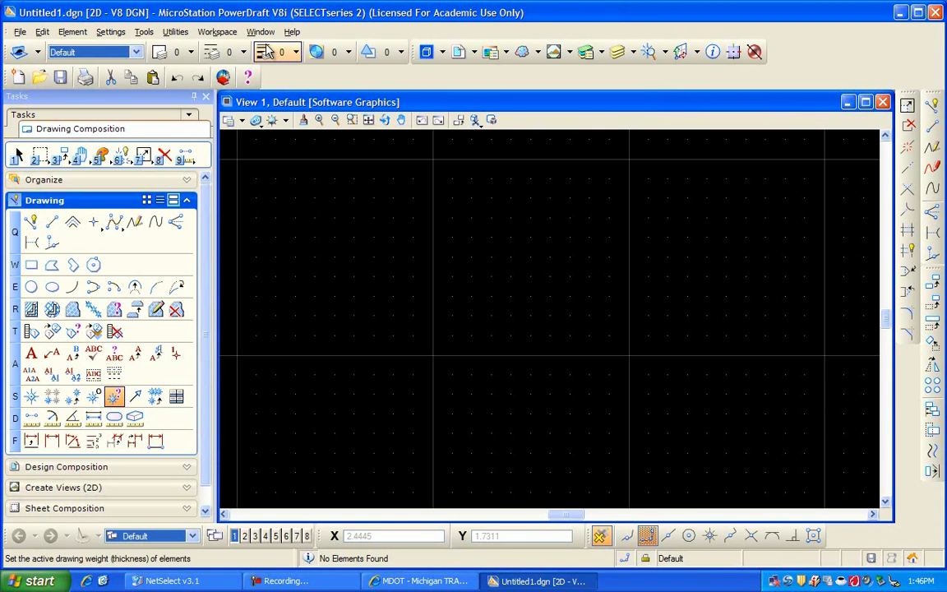
- Save the design file's settings with the docked tool box layout
left_click(18, 32)
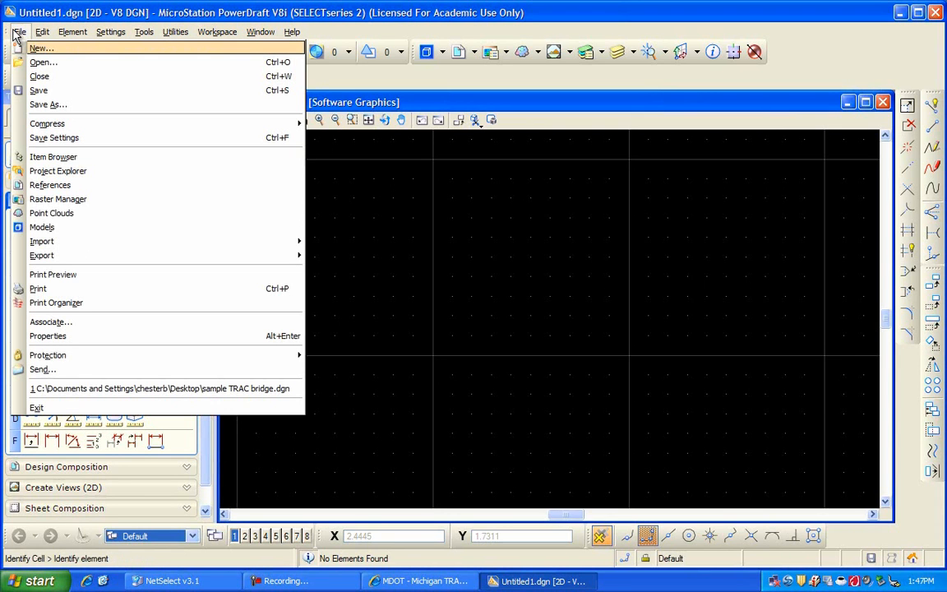
left_click(33, 139)
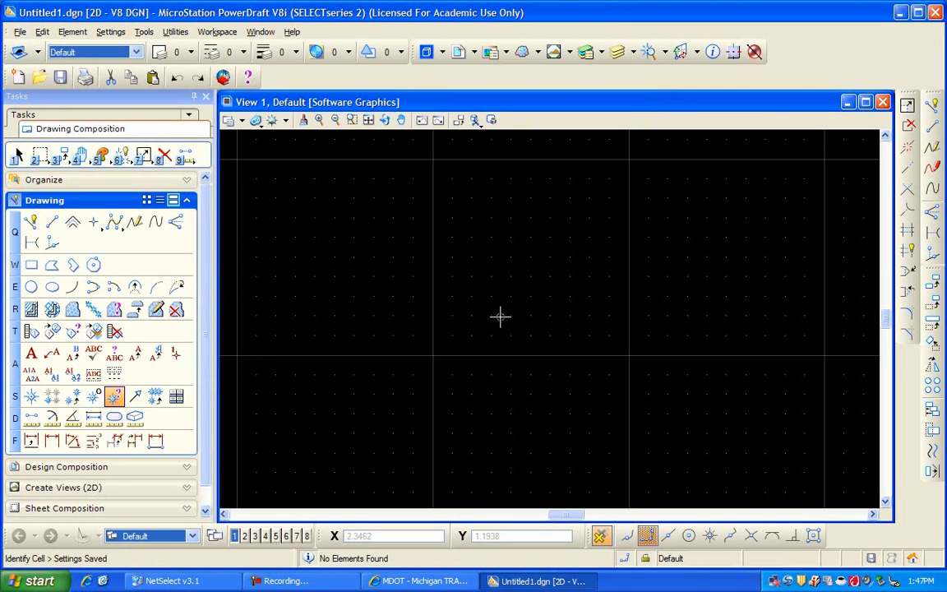
left_click(935, 189)
- Save the drawing to the Desktop as sample TRAC bridge.dgn, replacing the existing file of that name
left_click(18, 32)
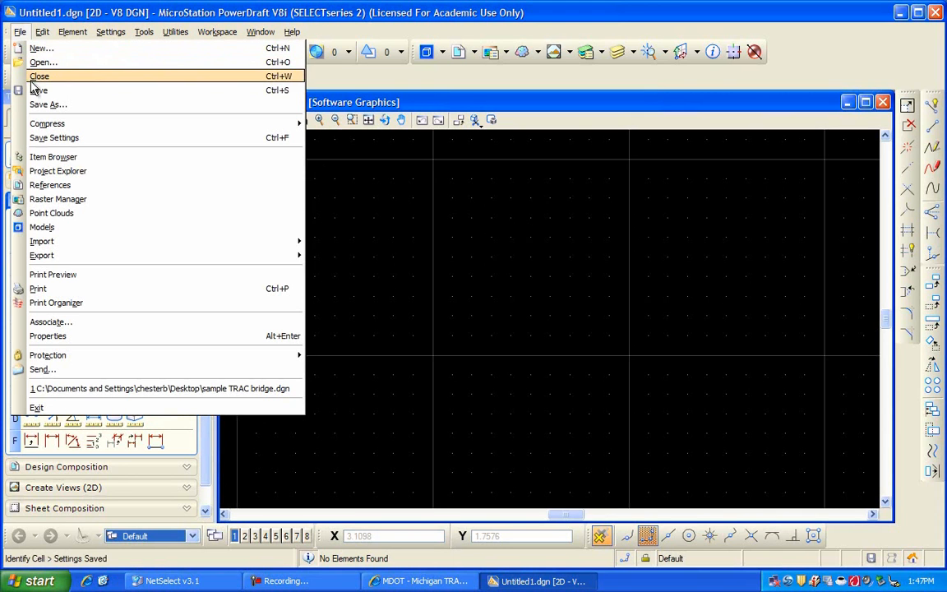
left_click(34, 91)
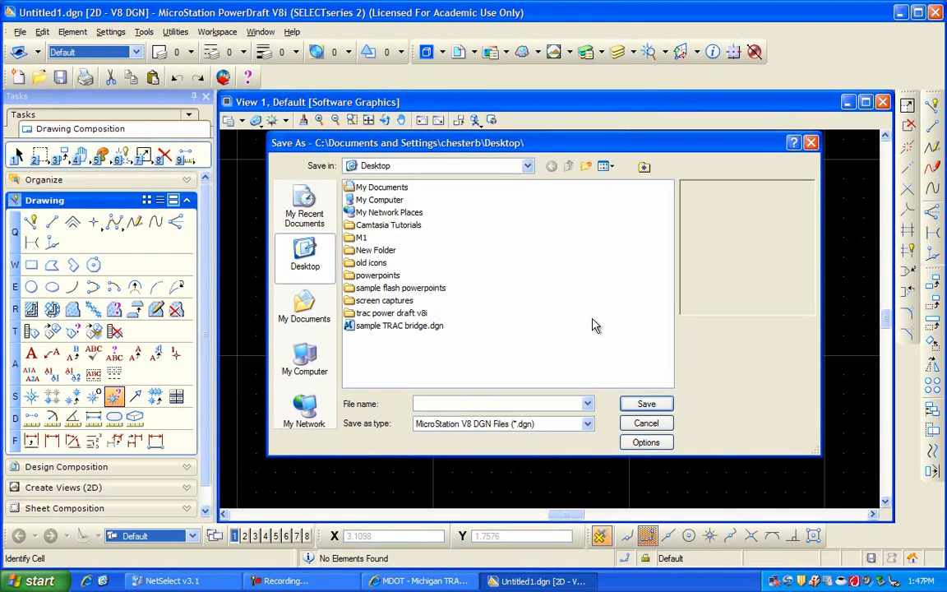
left_click(393, 329)
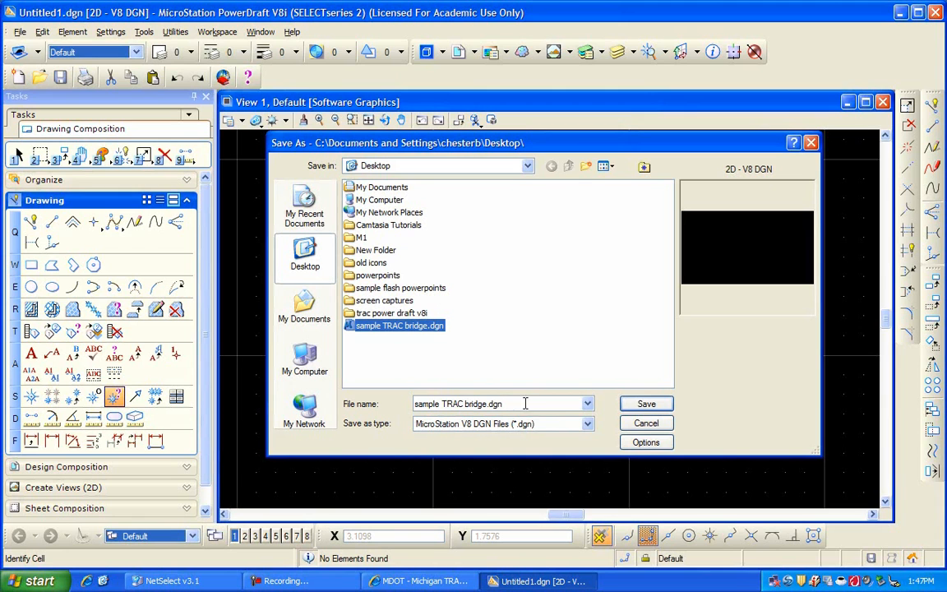
left_click(638, 405)
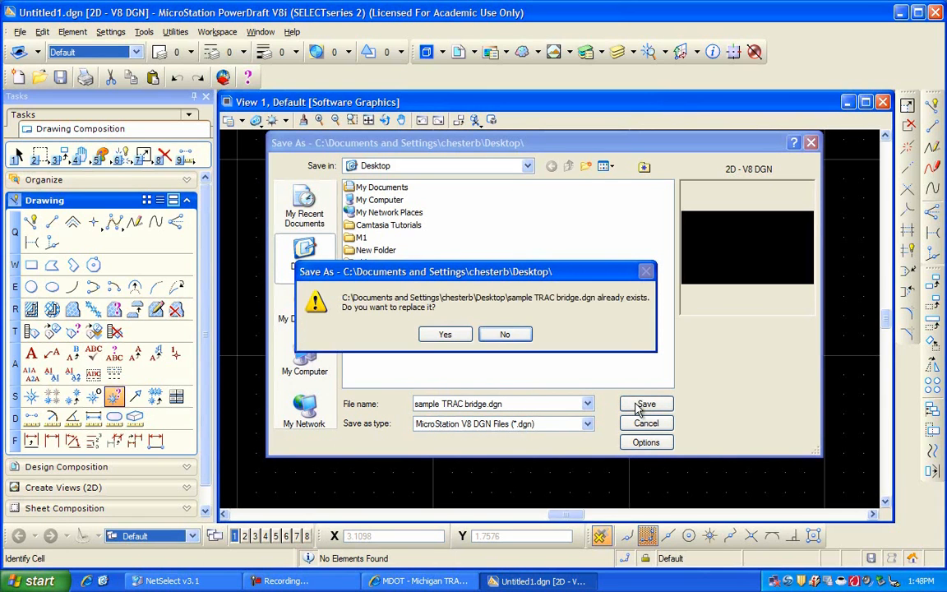
left_click(445, 334)
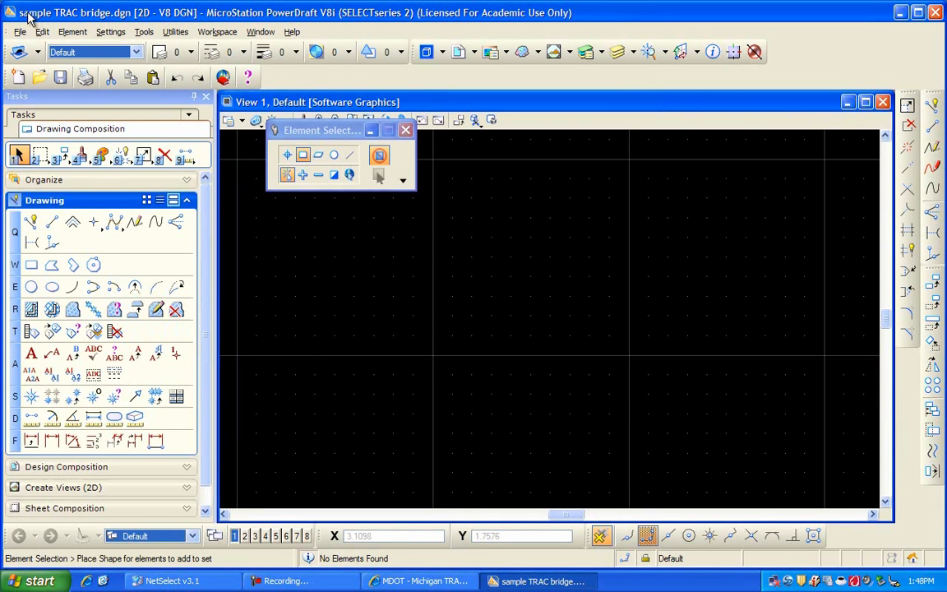
- Save the settings of sample TRAC bridge.dgn and exit the program, saving the changes to the file
left_click(17, 31)
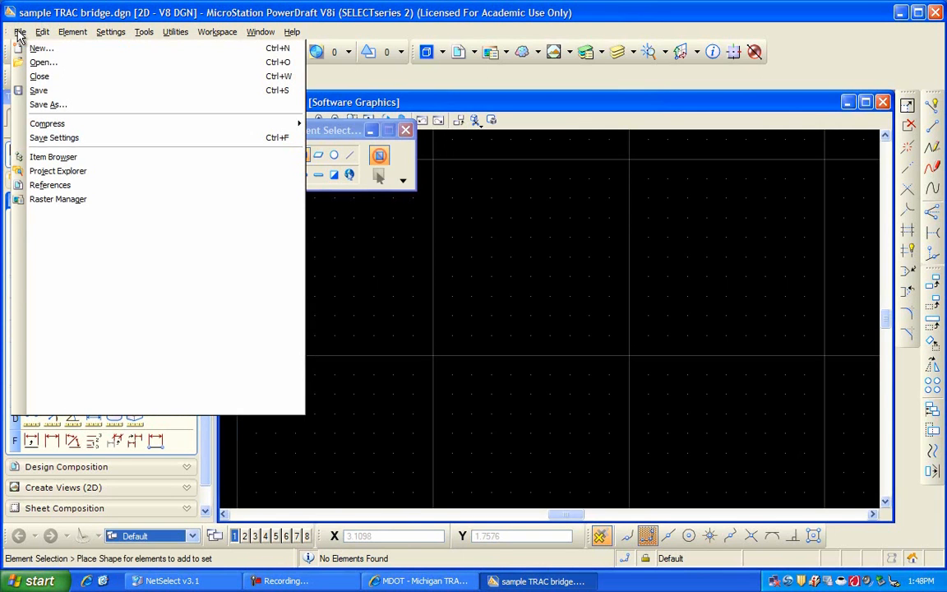
left_click(80, 140)
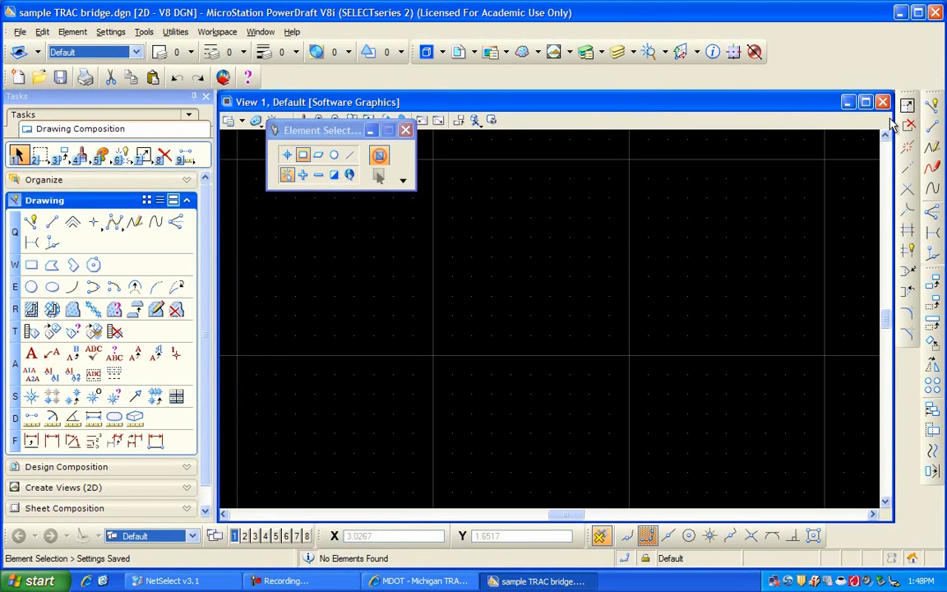
left_click(937, 14)
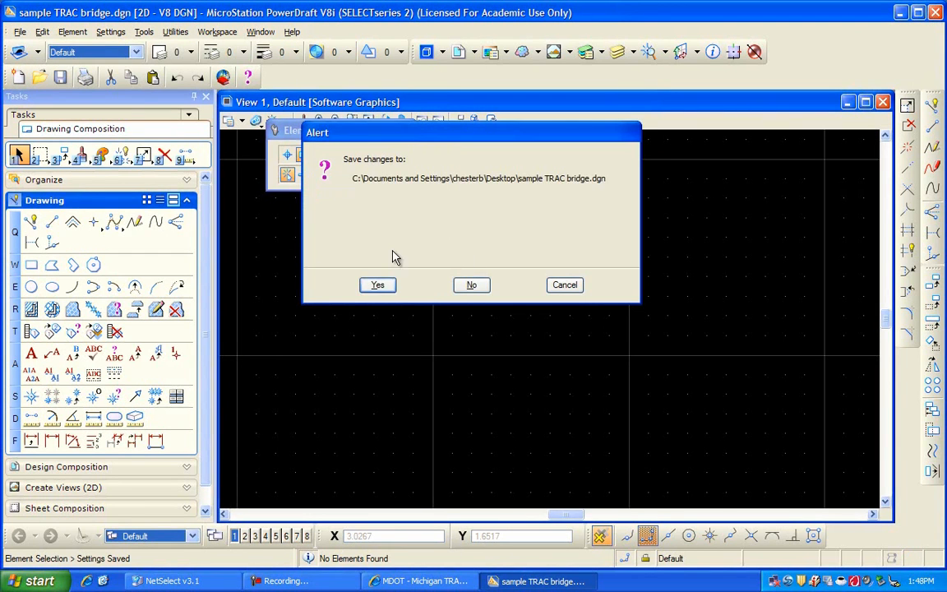
left_click(390, 285)
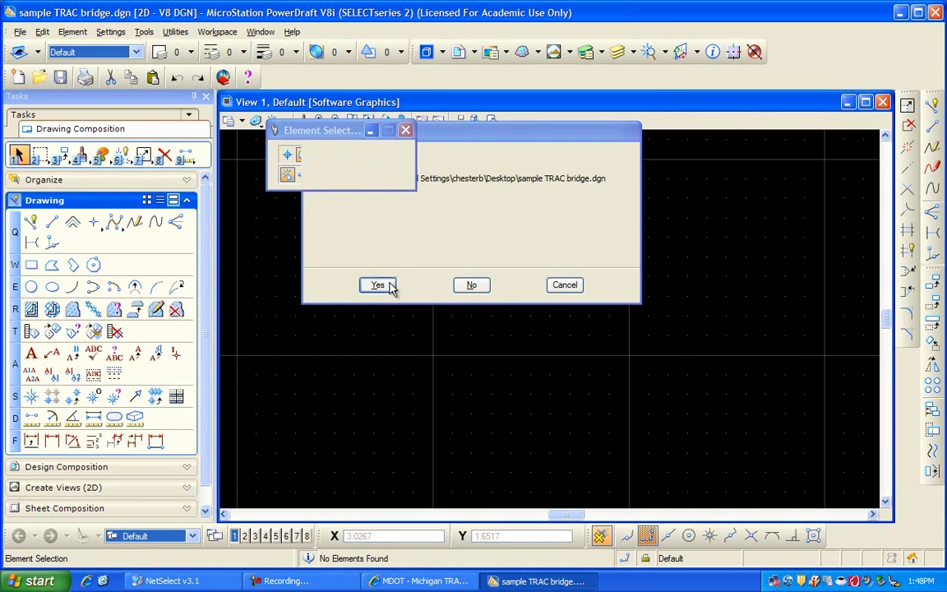